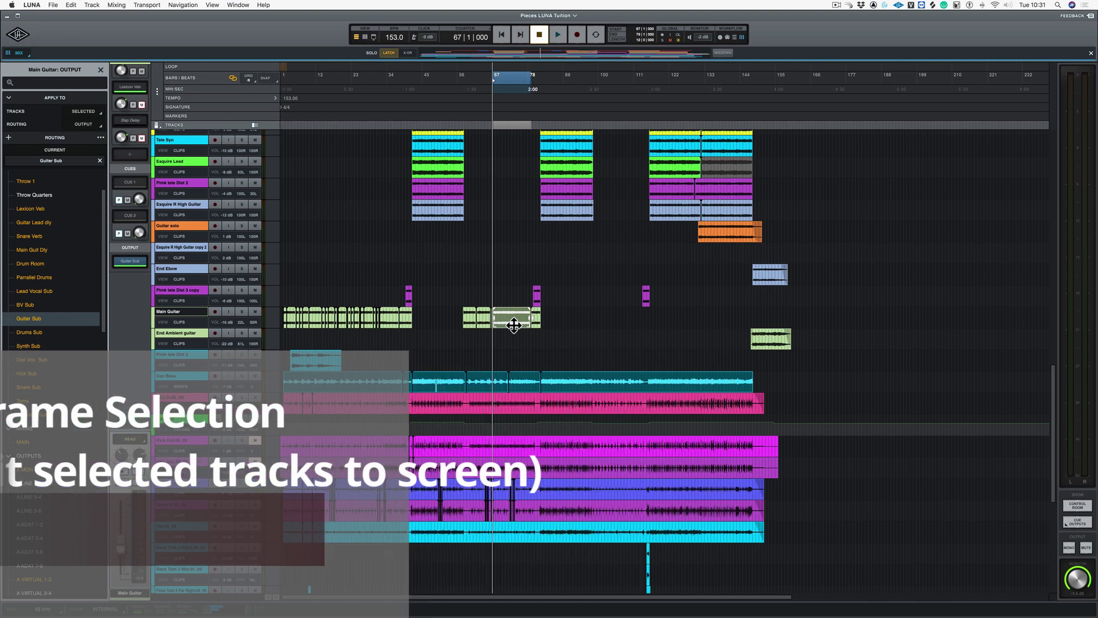
# Select the Main Guitar clip at bars 67–78 and zoom to fit it with E
pyautogui.click(615, 319)
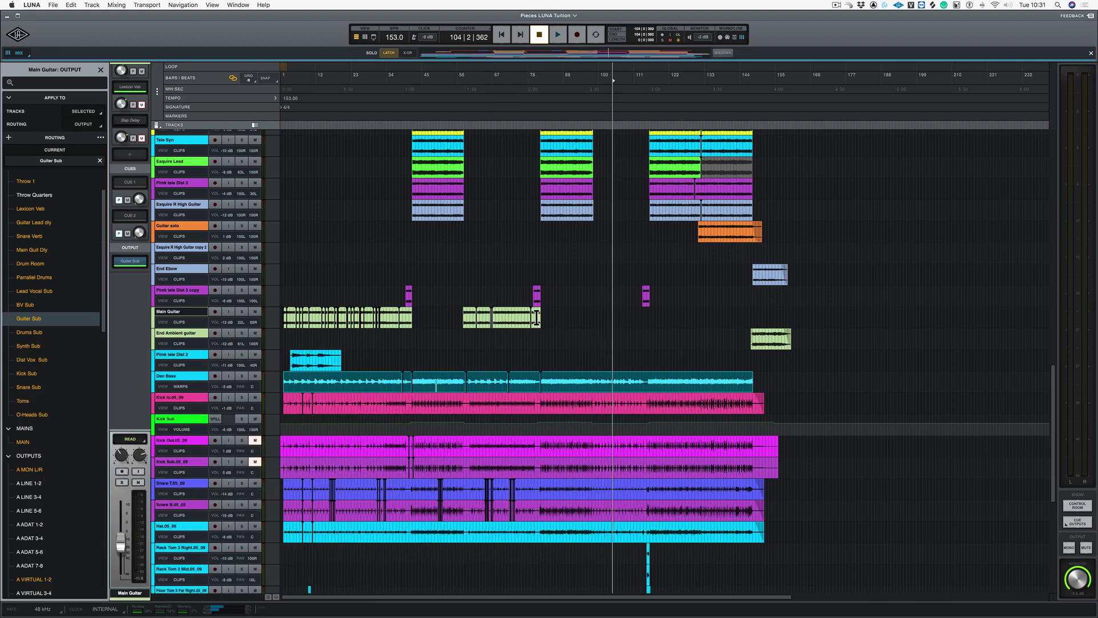
pyautogui.click(516, 329)
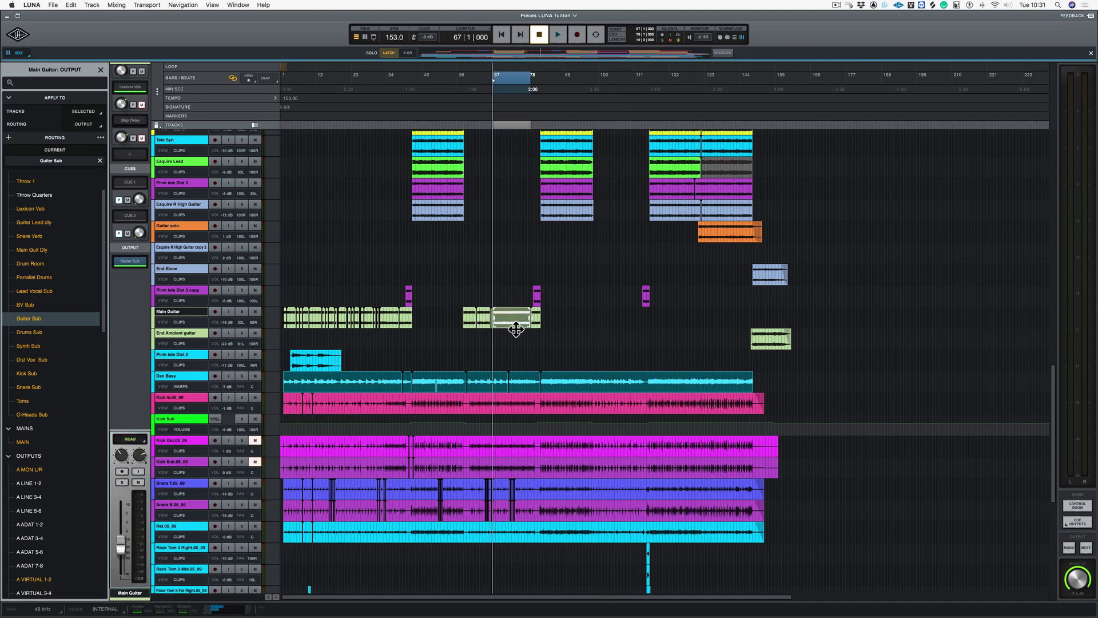
pyautogui.press('e')
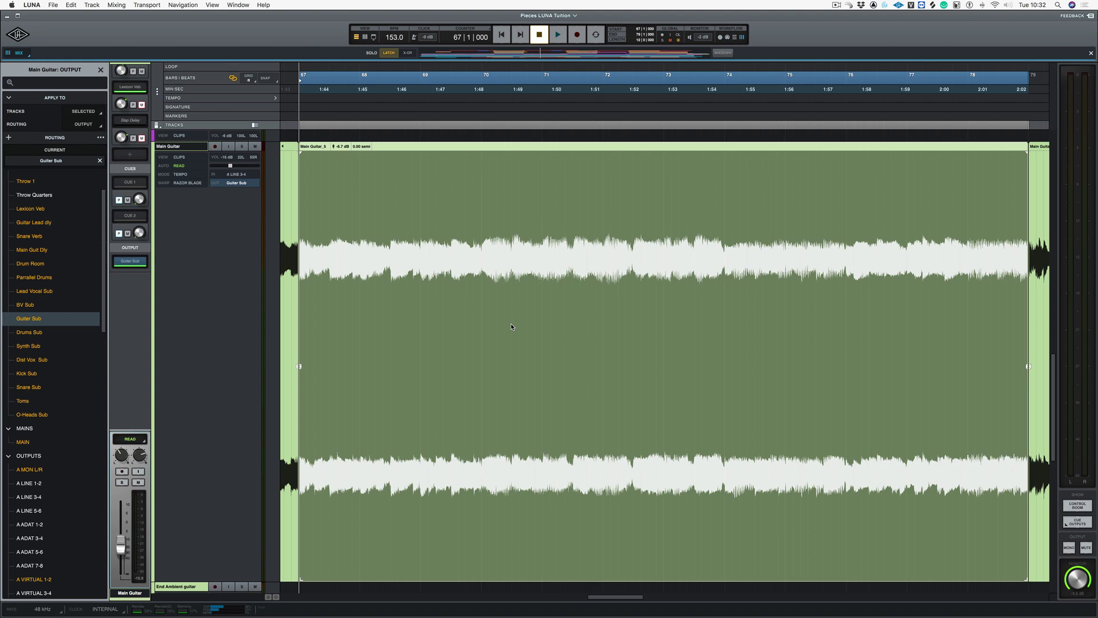
# Jump the playhead across three Main Guitar transients with Tab, landing at 70|1|024
pyautogui.click(511, 327)
pyautogui.press('Tab')
pyautogui.press('Tab')
pyautogui.press('Tab')
pyautogui.press('Tab')
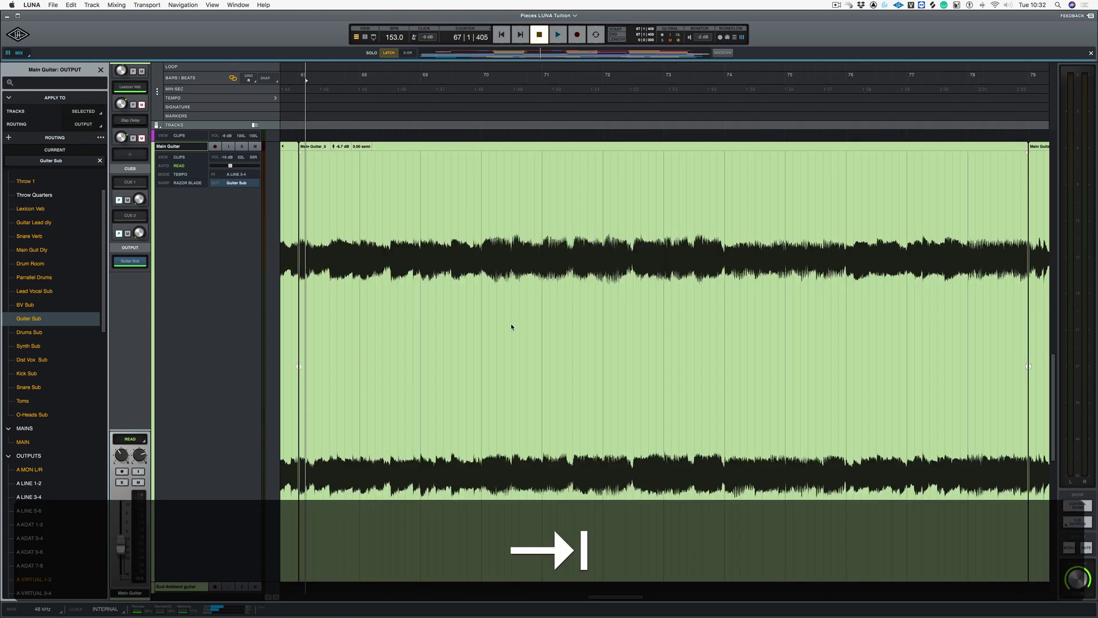
pyautogui.press('Tab')
pyautogui.press('Tab')
pyautogui.press('Tab')
pyautogui.press('Tab')
pyautogui.press('Tab')
pyautogui.press('Tab')
pyautogui.press('Tab')
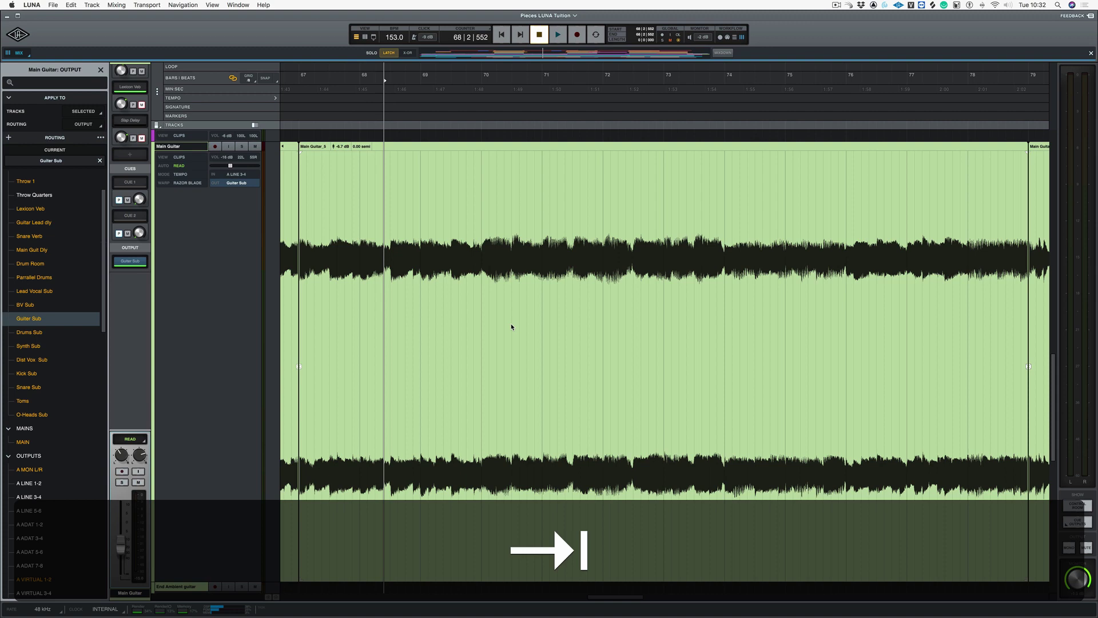
pyautogui.press('Tab')
pyautogui.press('Tab')
pyautogui.press('Tab')
pyautogui.press('Tab')
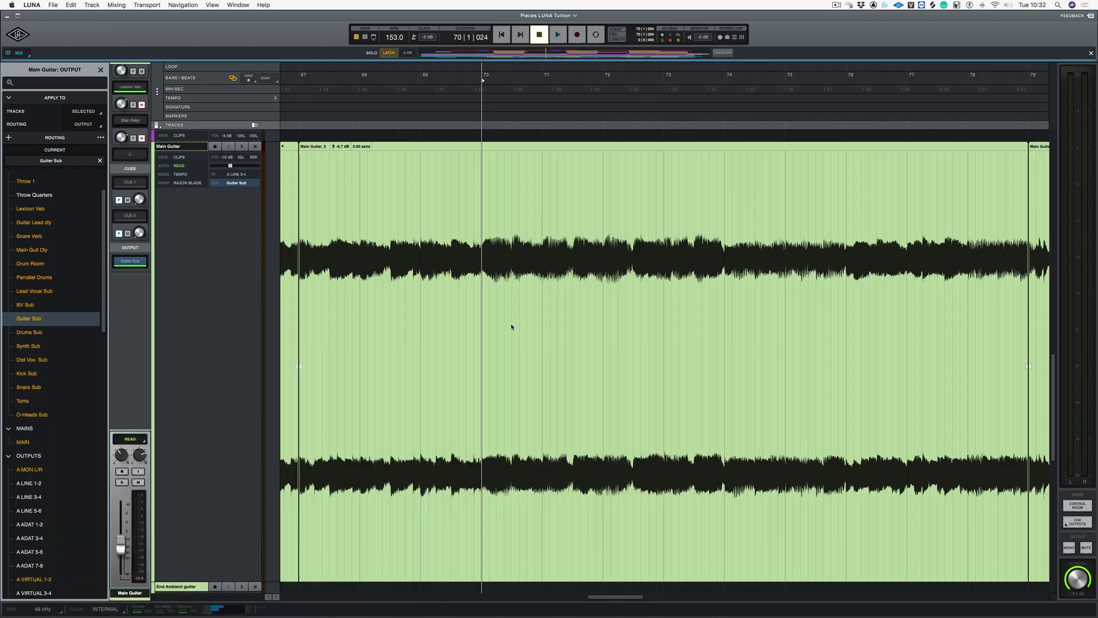
# Separate a range within the Main Guitar clip with Cmd+E, then undo the split
pyautogui.moveTo(456, 179); pyautogui.dragTo(638, 199)
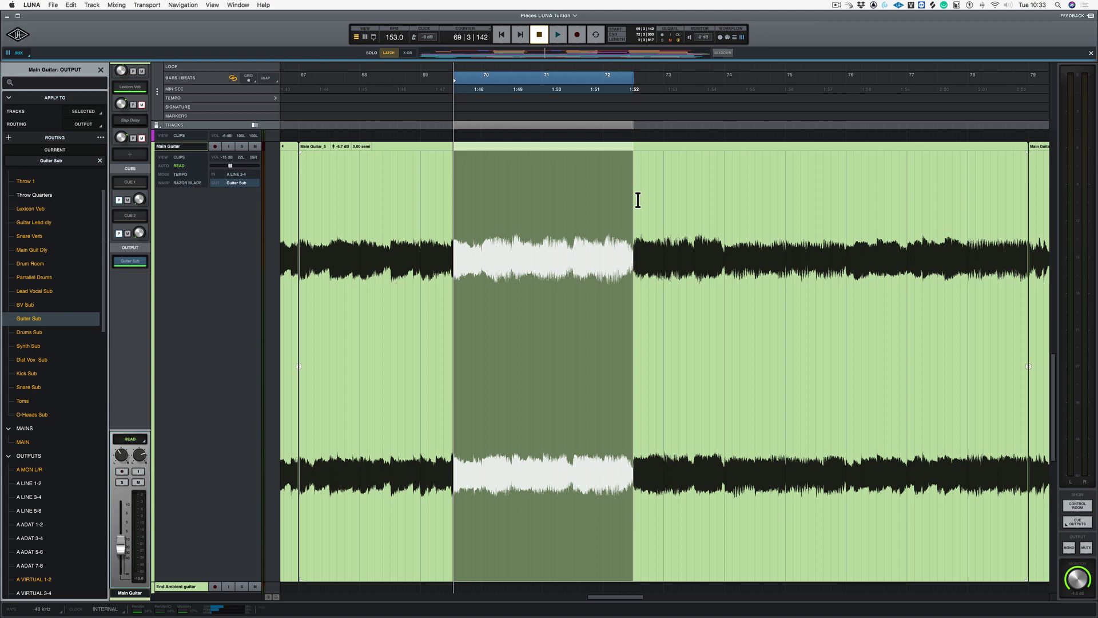
pyautogui.press('super')
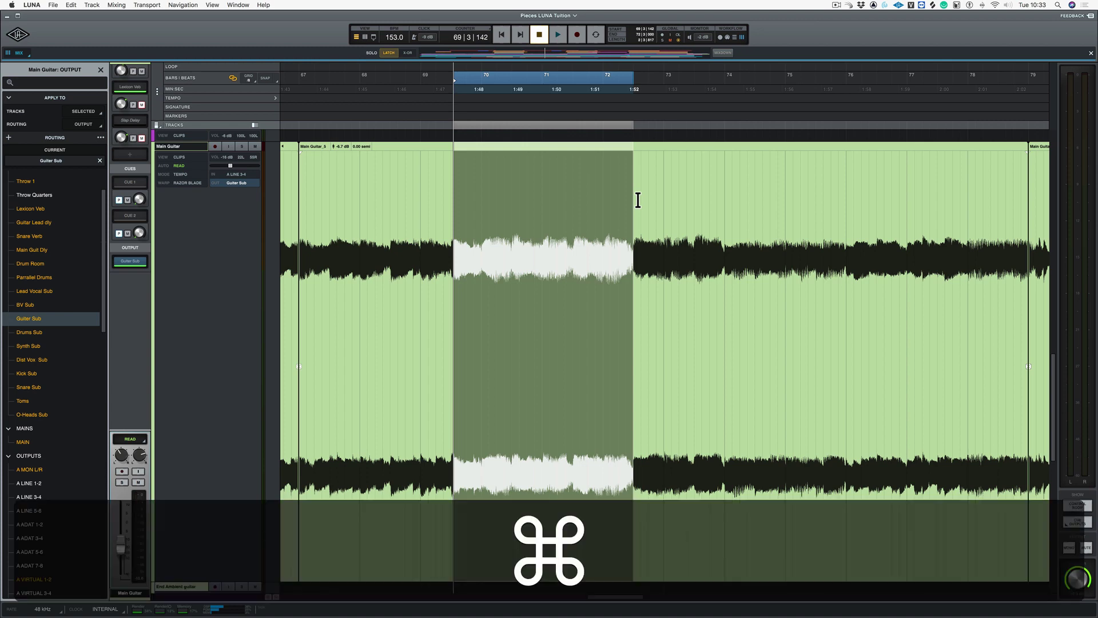
pyautogui.press('super+e')
pyautogui.click(700, 169)
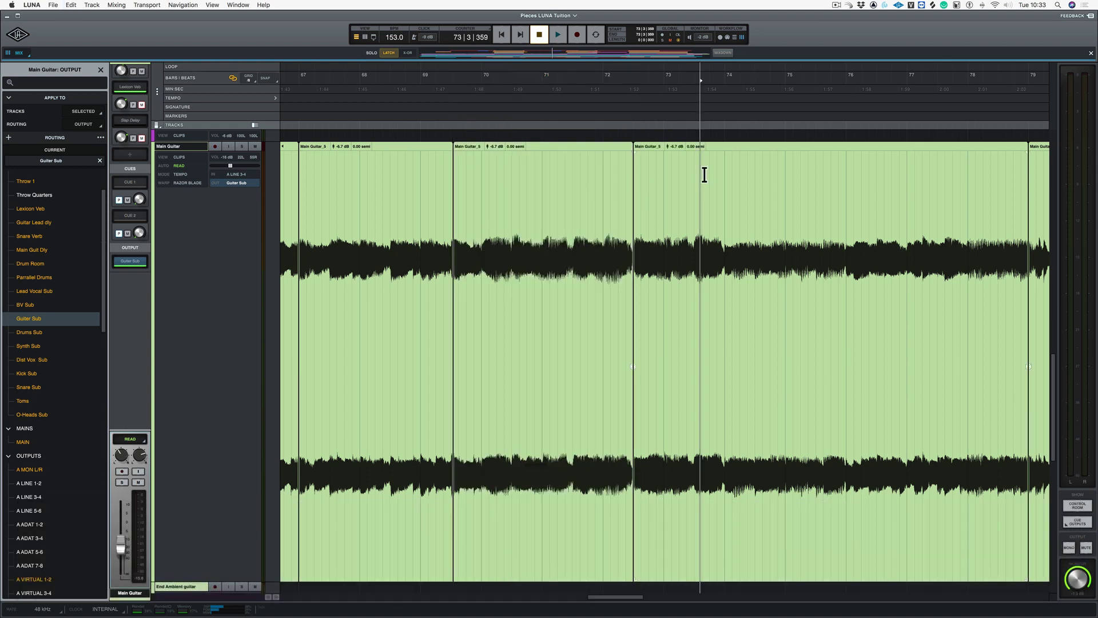
pyautogui.press('super+z')
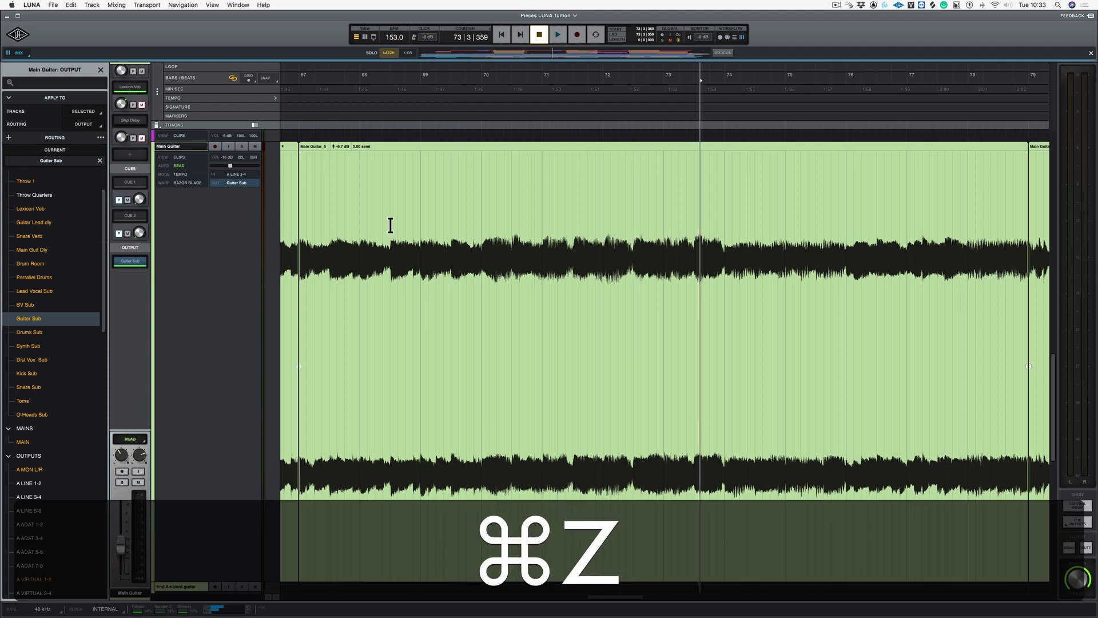
# Extend the range to bar 73 and split the clip at both edges with B
pyautogui.keyDown('shift'); pyautogui.click(670, 217); pyautogui.keyUp('shift')
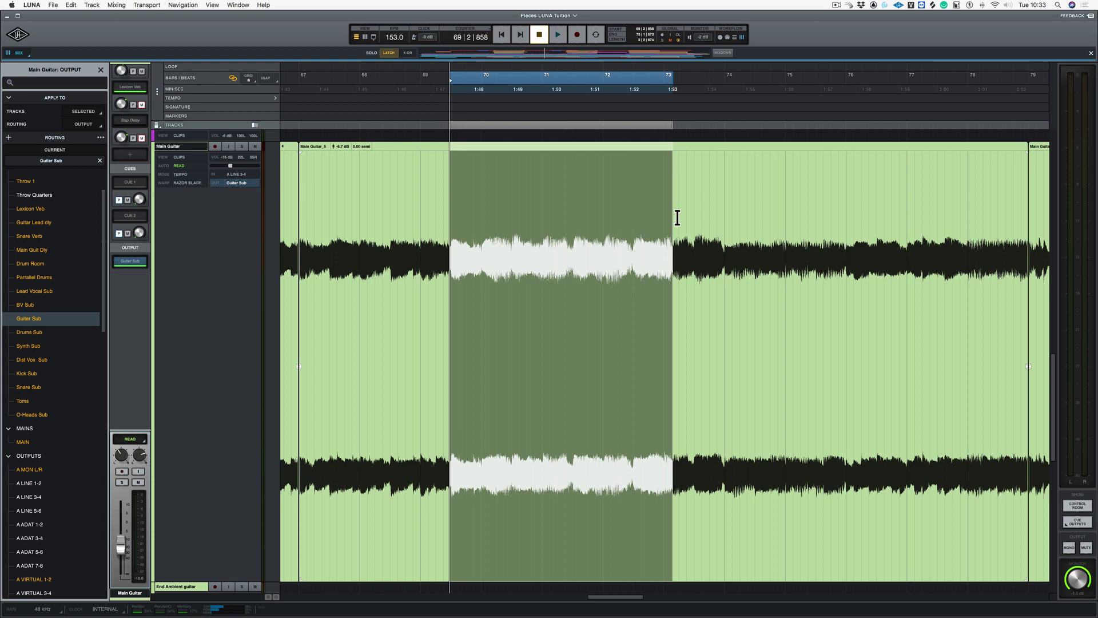
pyautogui.press('b')
pyautogui.click(714, 204)
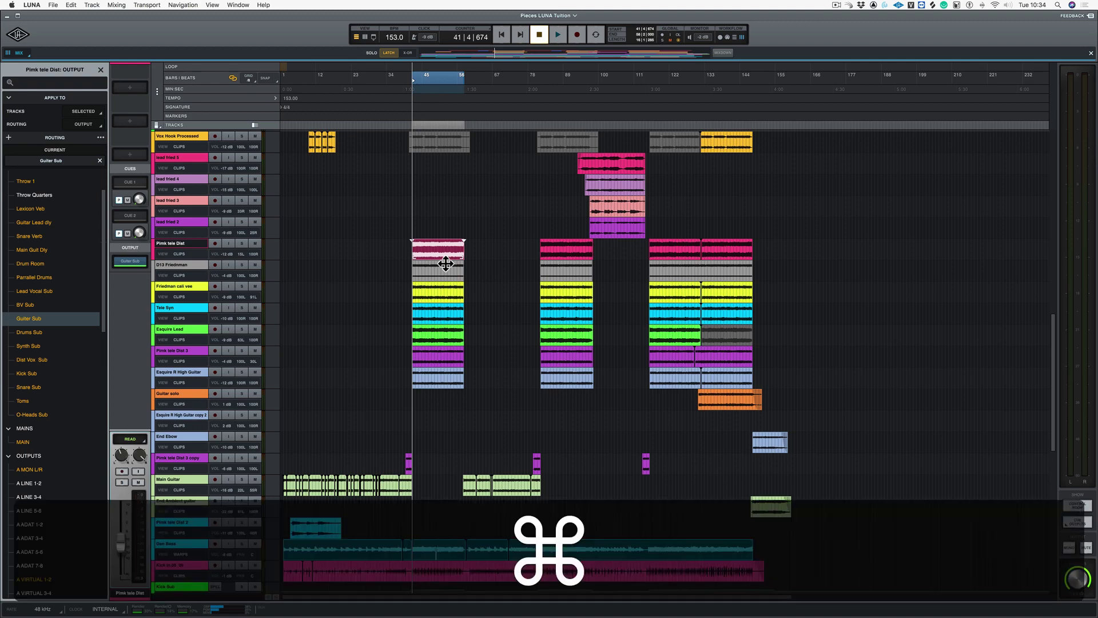
pyautogui.press('super+d')
pyautogui.press('super+d')
pyautogui.press('super+d')
pyautogui.press('super+d')
pyautogui.press('super+d')
pyautogui.press('super+d')
pyautogui.press('super+d')
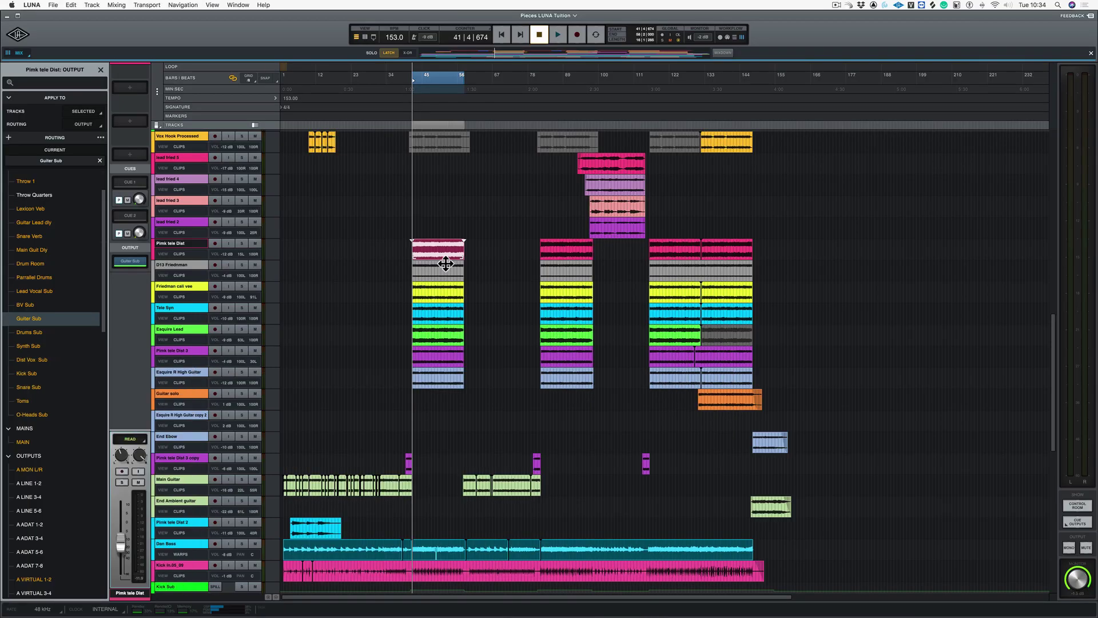
pyautogui.press('t')
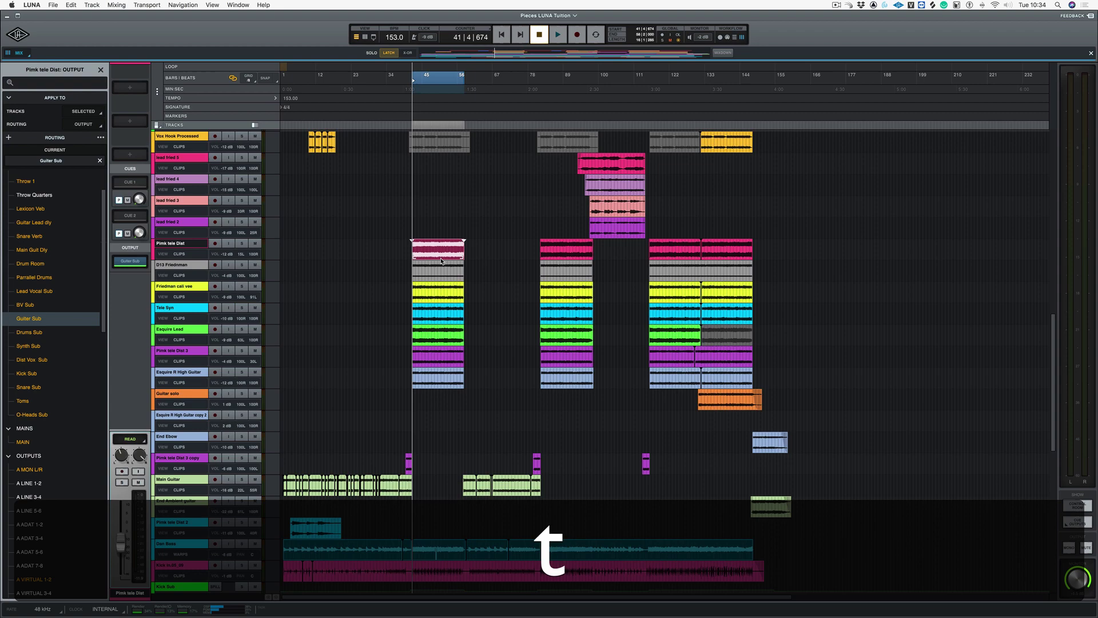
pyautogui.press('r')
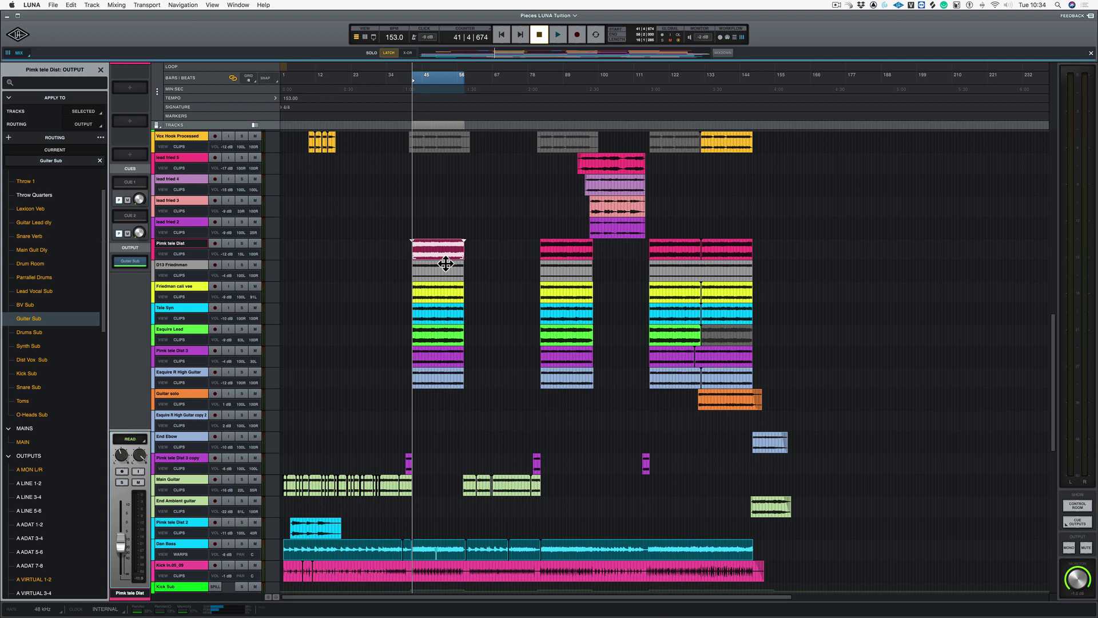
# Show the Create New Tracks panel, select the D13 Friedman track, and add an Instrument 1 track
pyautogui.press('shift+super+n')
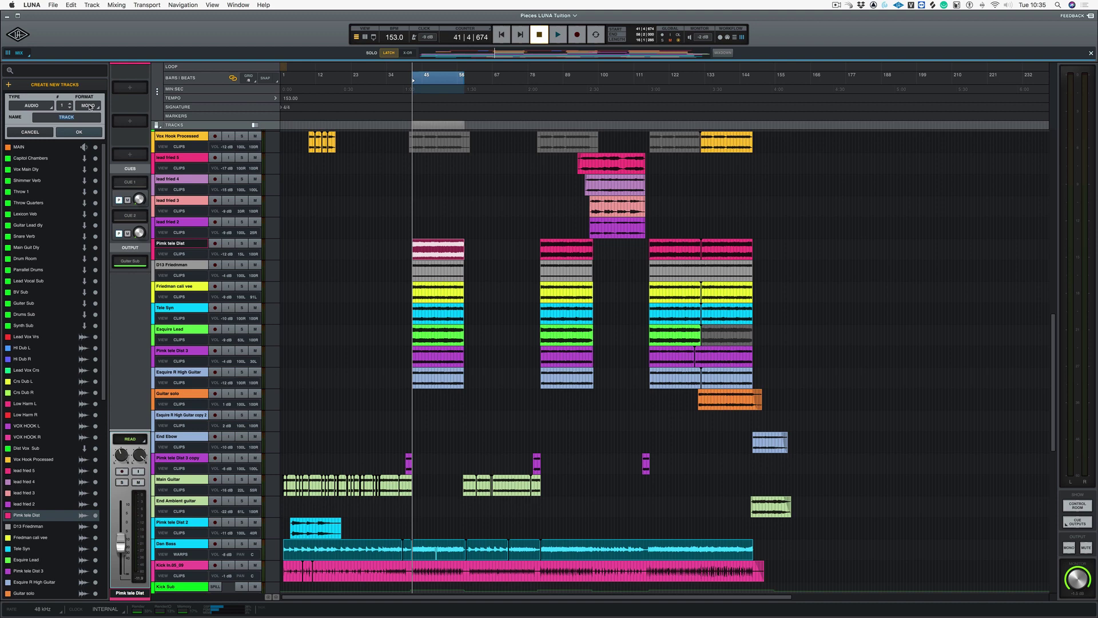
pyautogui.click(512, 267)
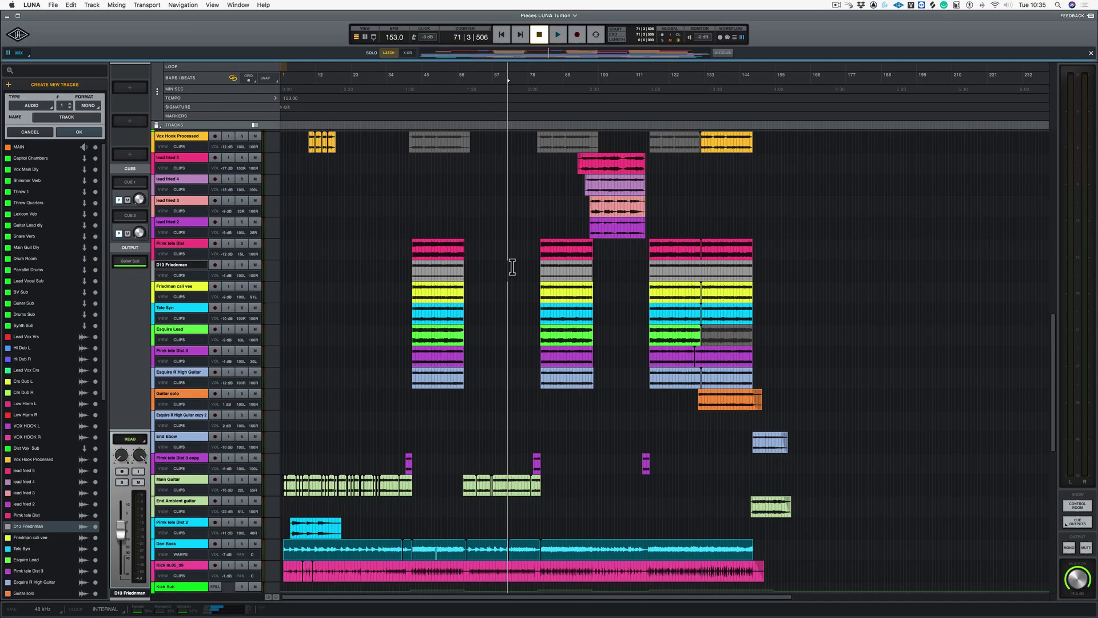
pyautogui.press('super+shift+b')
pyautogui.press('super+shift+b')
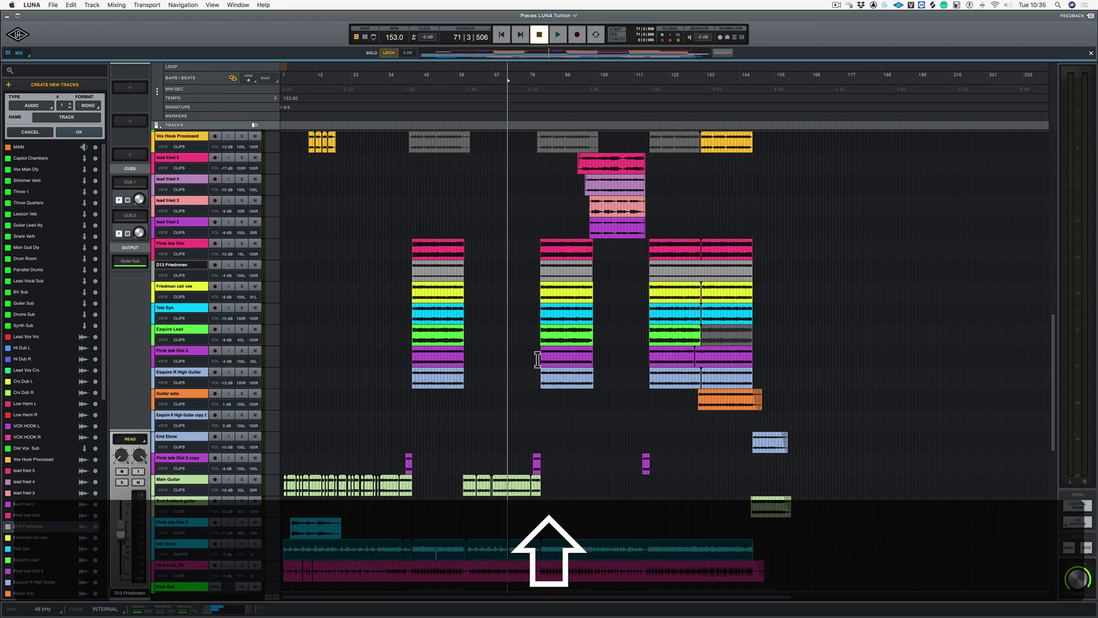
pyautogui.press('super+shift+i')
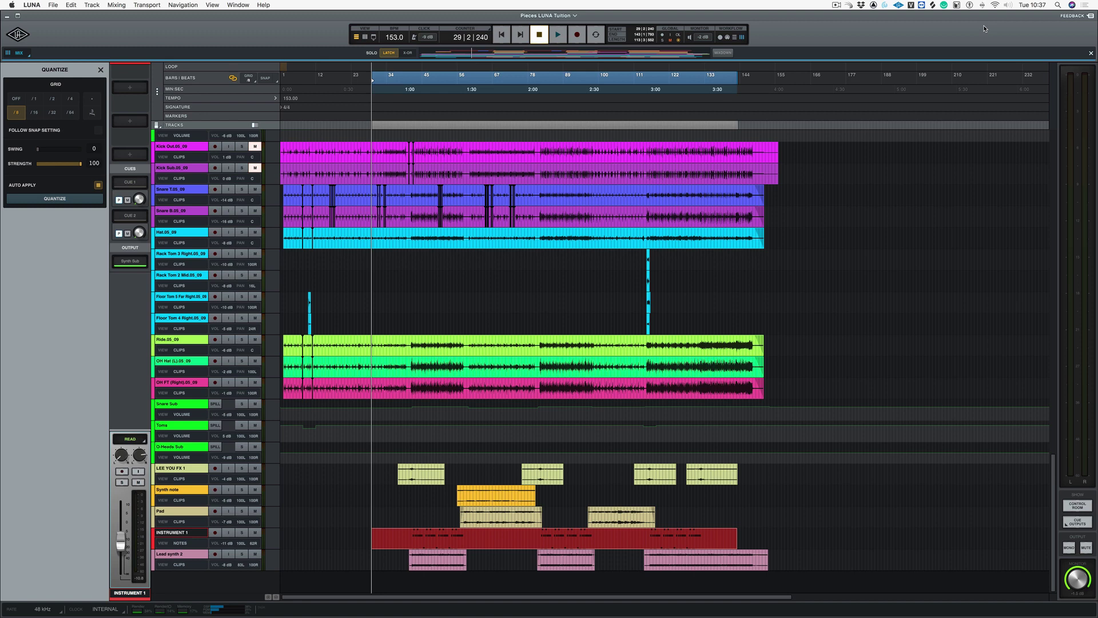
# Record from bar 29, return the playhead to the song start, and open the Desktop import browser
pyautogui.press('r')
pyautogui.press('Return')
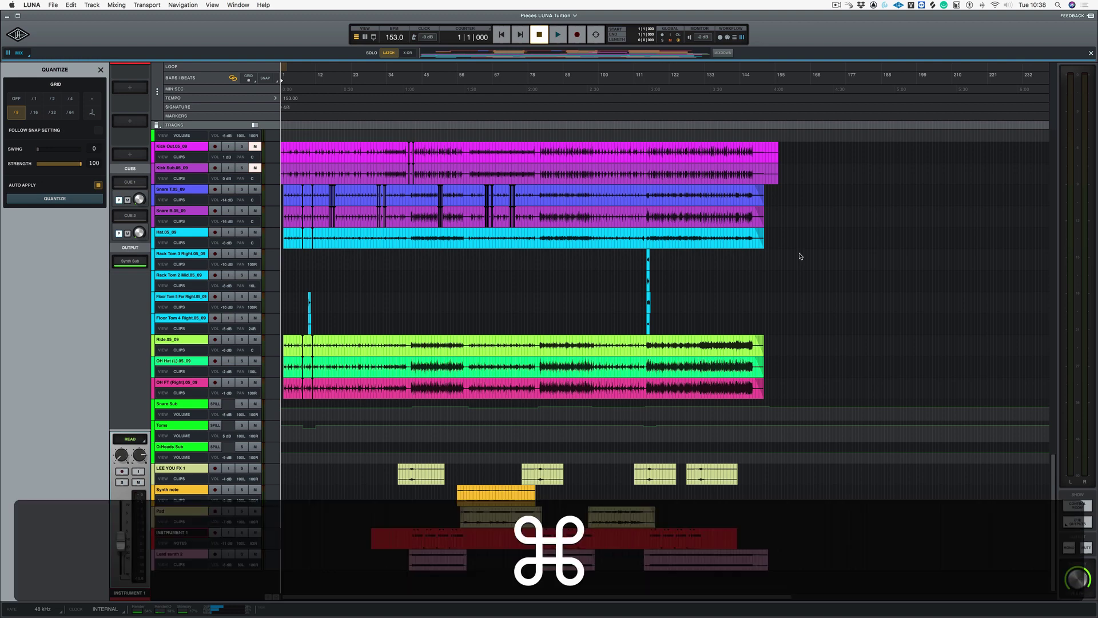
pyautogui.press('super+i')
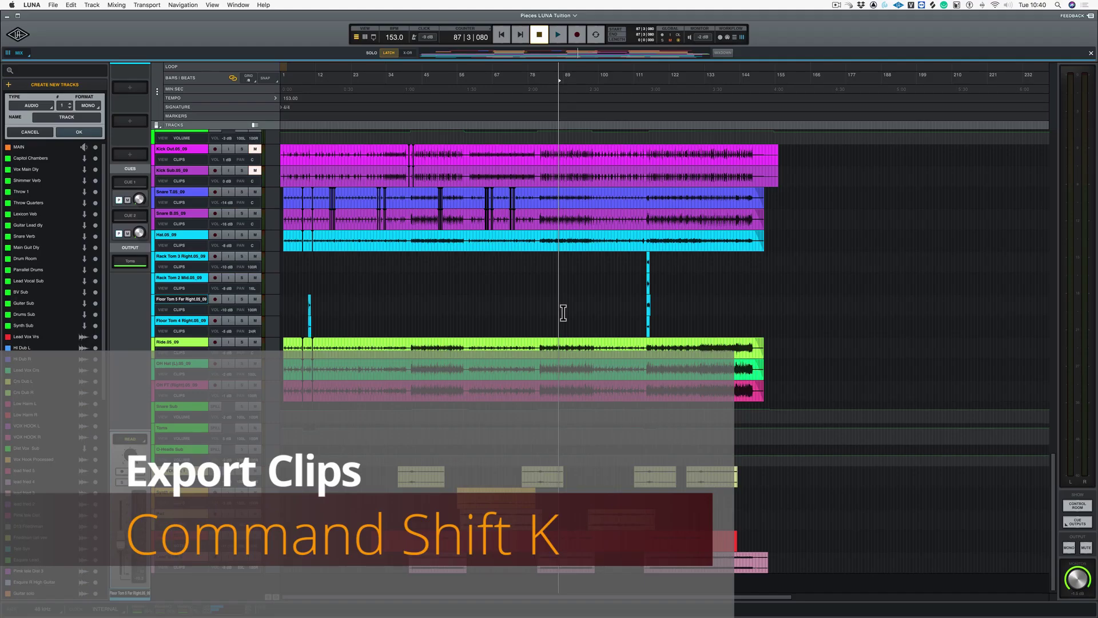
# Open Export Clips for the Ride clip and add OH Hat, OH FT, LEE YOU FX and Pad
pyautogui.click(589, 361)
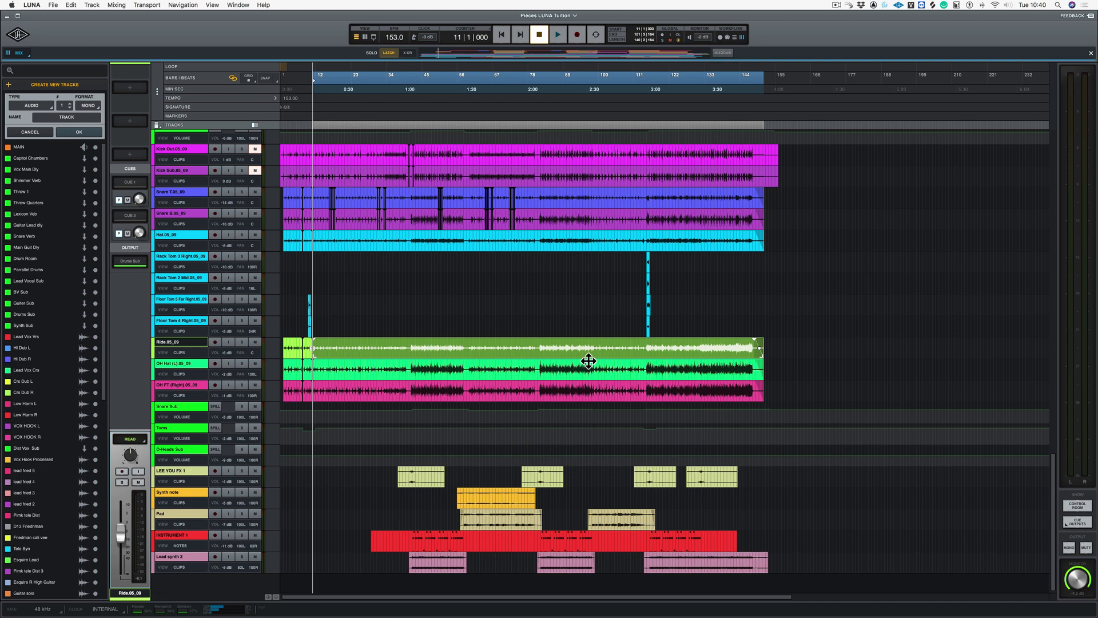
pyautogui.press('shift+super+k')
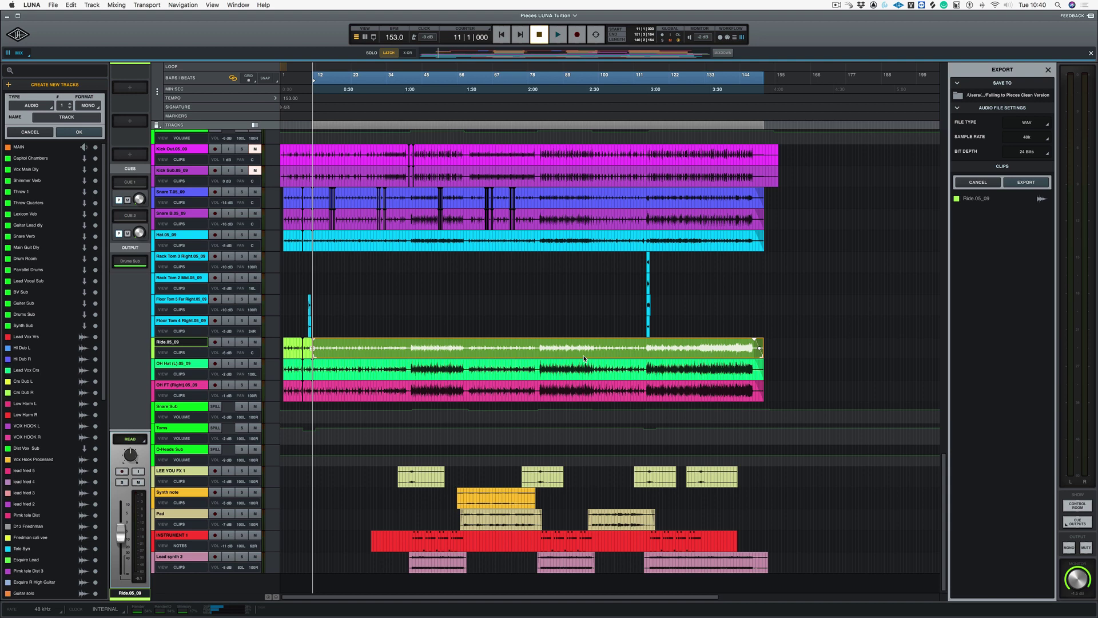
pyautogui.scroll(1, 584, 359)
pyautogui.moveTo(584, 359); pyautogui.dragTo(581, 408)
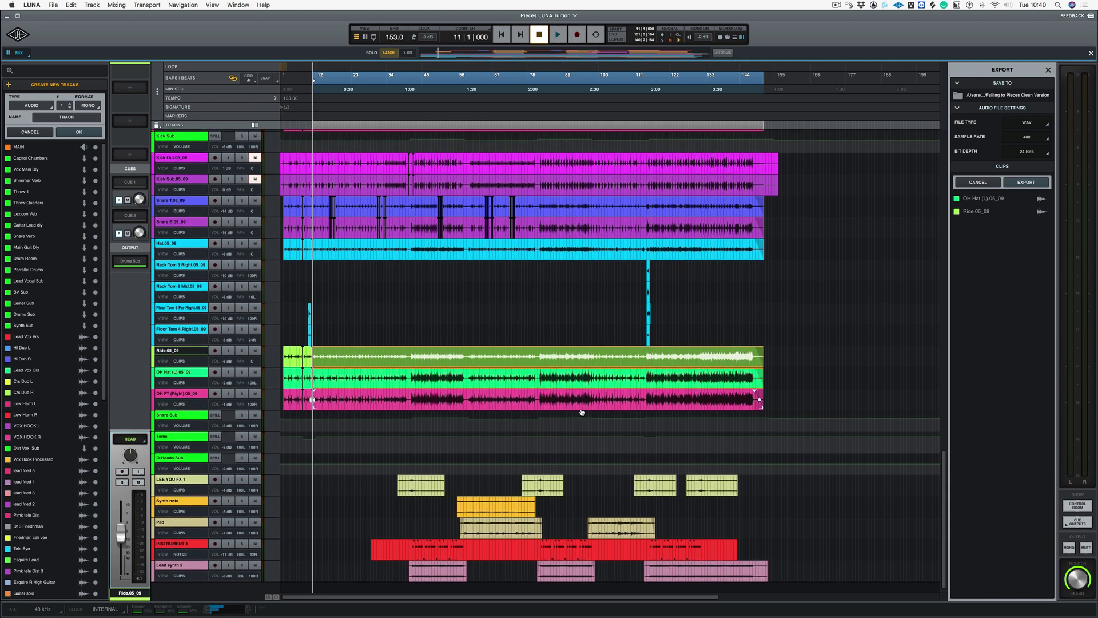
pyautogui.keyDown('shift'); pyautogui.click(652, 488); pyautogui.keyUp('shift')
pyautogui.keyDown('shift'); pyautogui.click(629, 527); pyautogui.keyUp('shift')
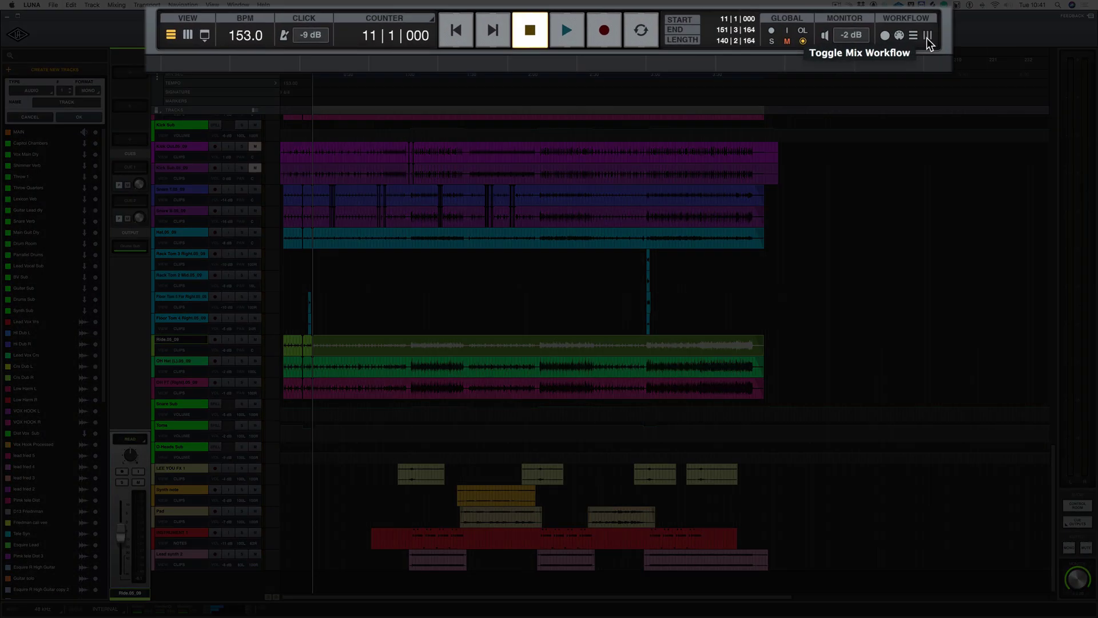
# Reveal the Mix workflow row and open the Mixdown panel set to WAV, 48 kHz, 24-bit
pyautogui.click(742, 38)
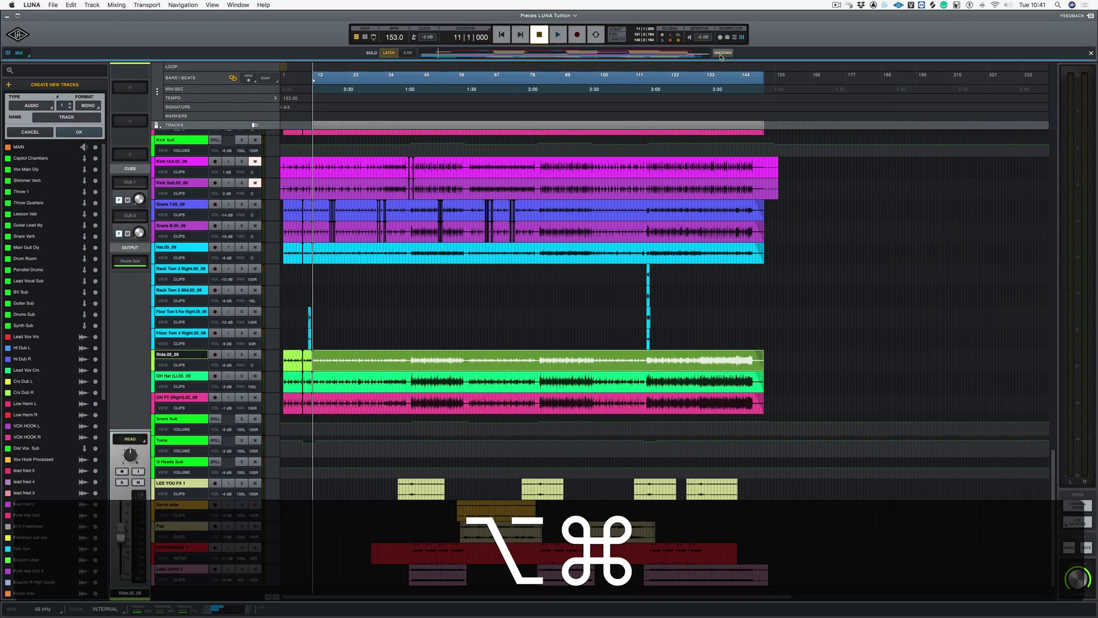
pyautogui.press('alt+super+b')
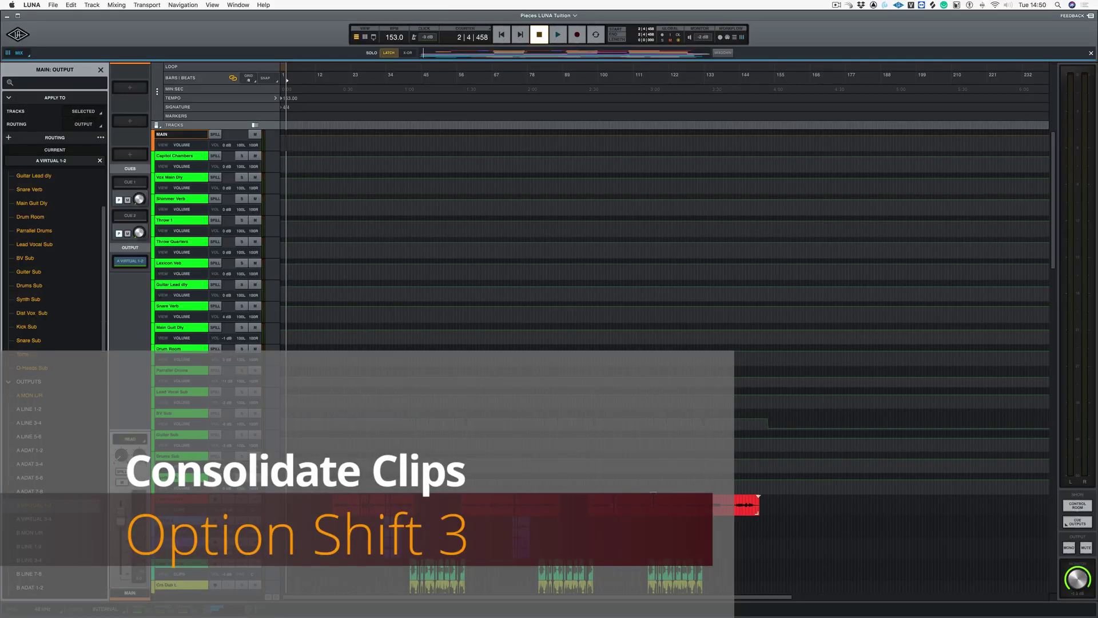
# Consolidate the Main Guitar pieces at the song start, then open and cancel the Export Session Save As dialog
pyautogui.scroll(-10, 633, 427)
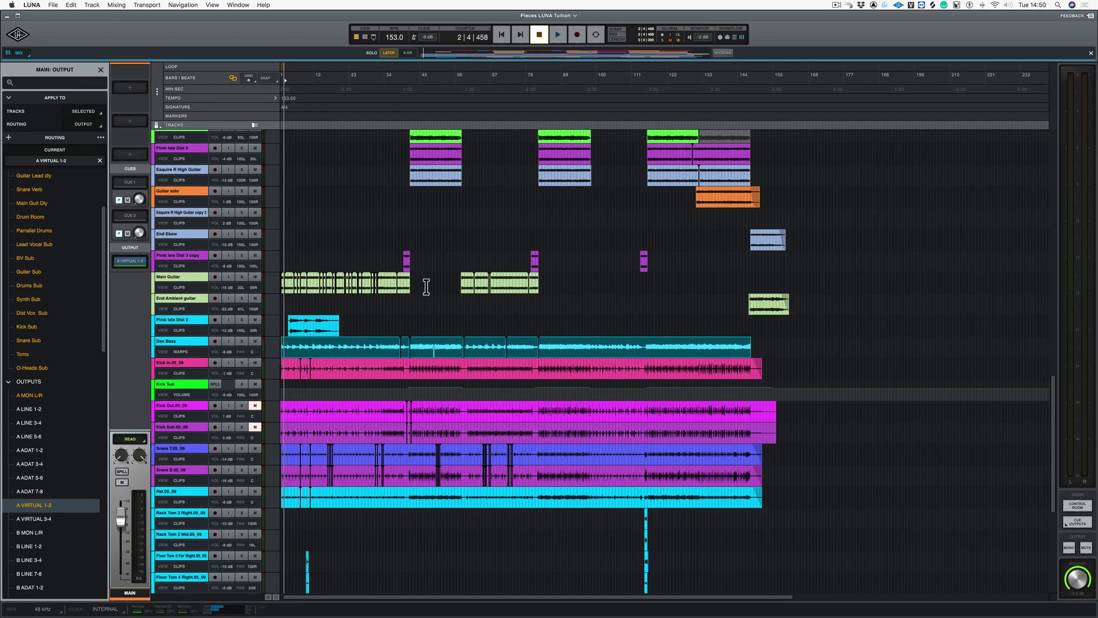
pyautogui.moveTo(426, 286); pyautogui.dragTo(271, 286)
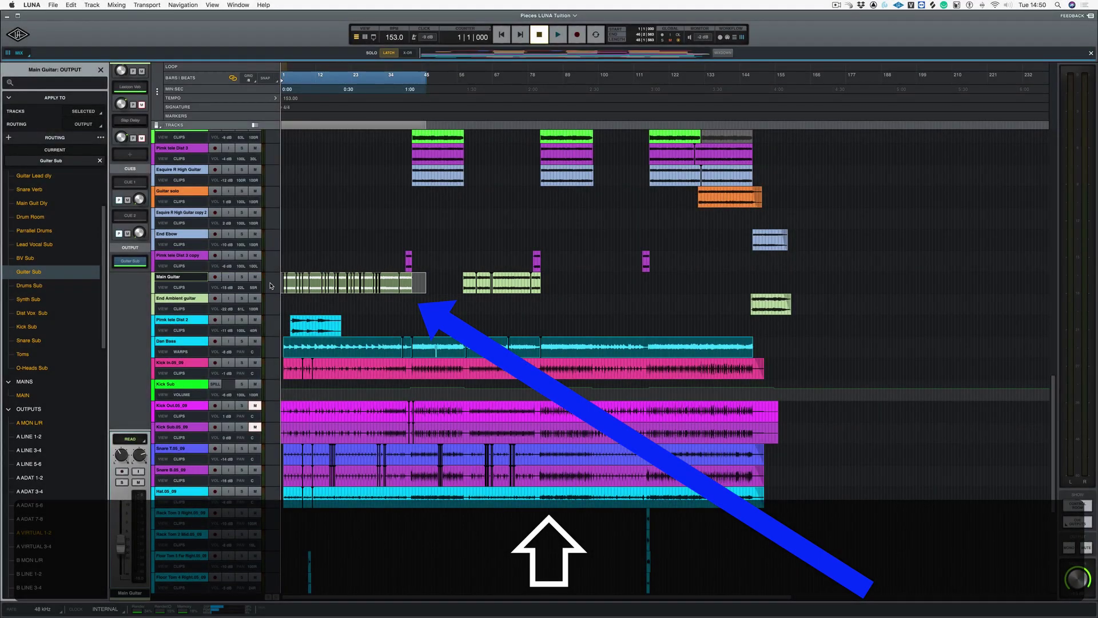
pyautogui.hotkey('alt', 'shift', '3')
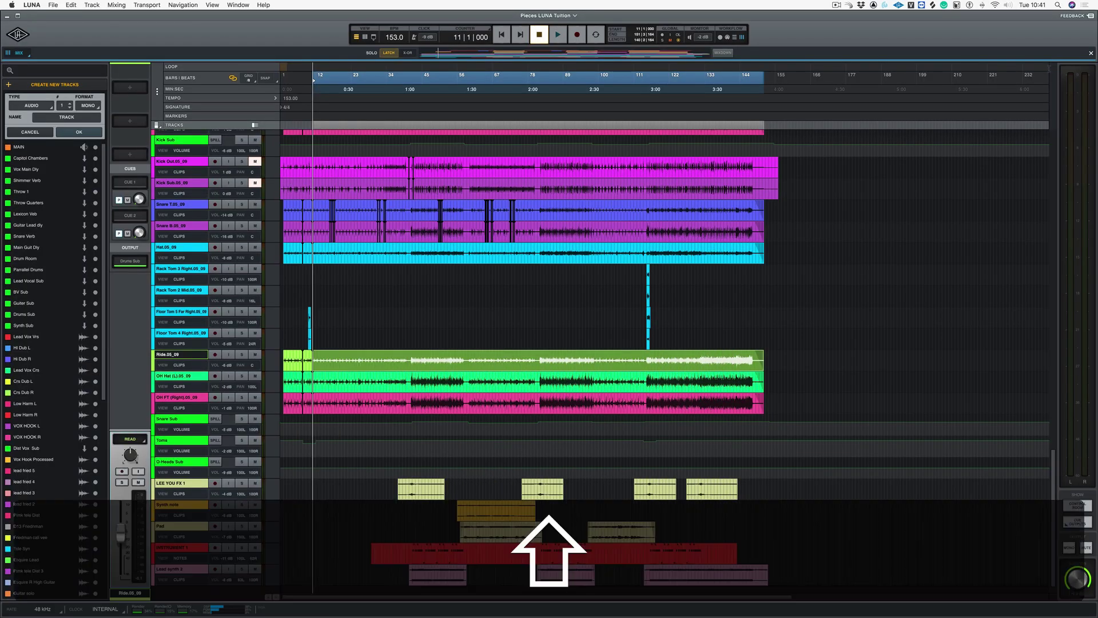
pyautogui.press('shift+super+e')
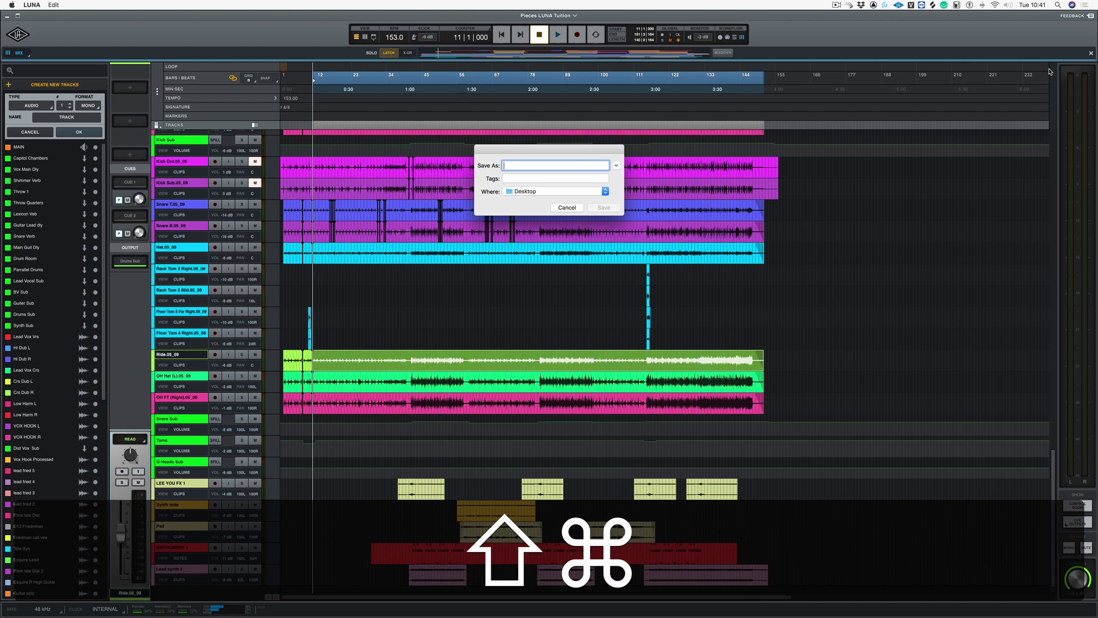
pyautogui.click(567, 207)
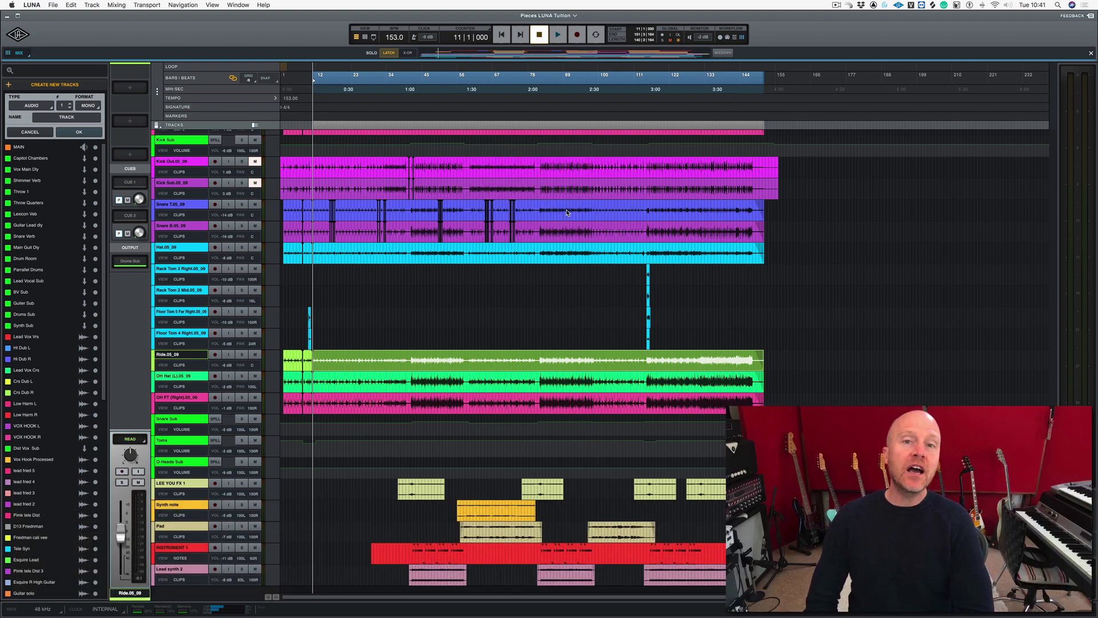